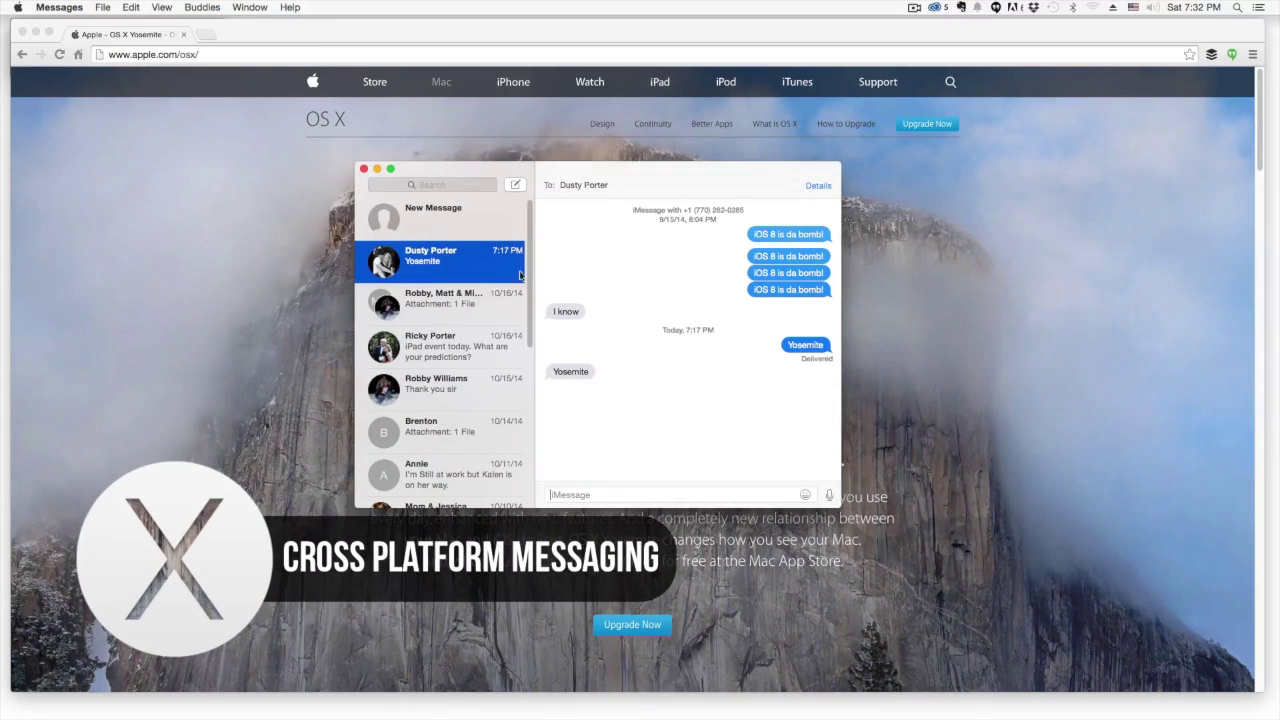
- Start a new message to the contact found by entering part of their phone number
scroll(518, 279, "down", 3)
scroll(528, 250, "up", 3)
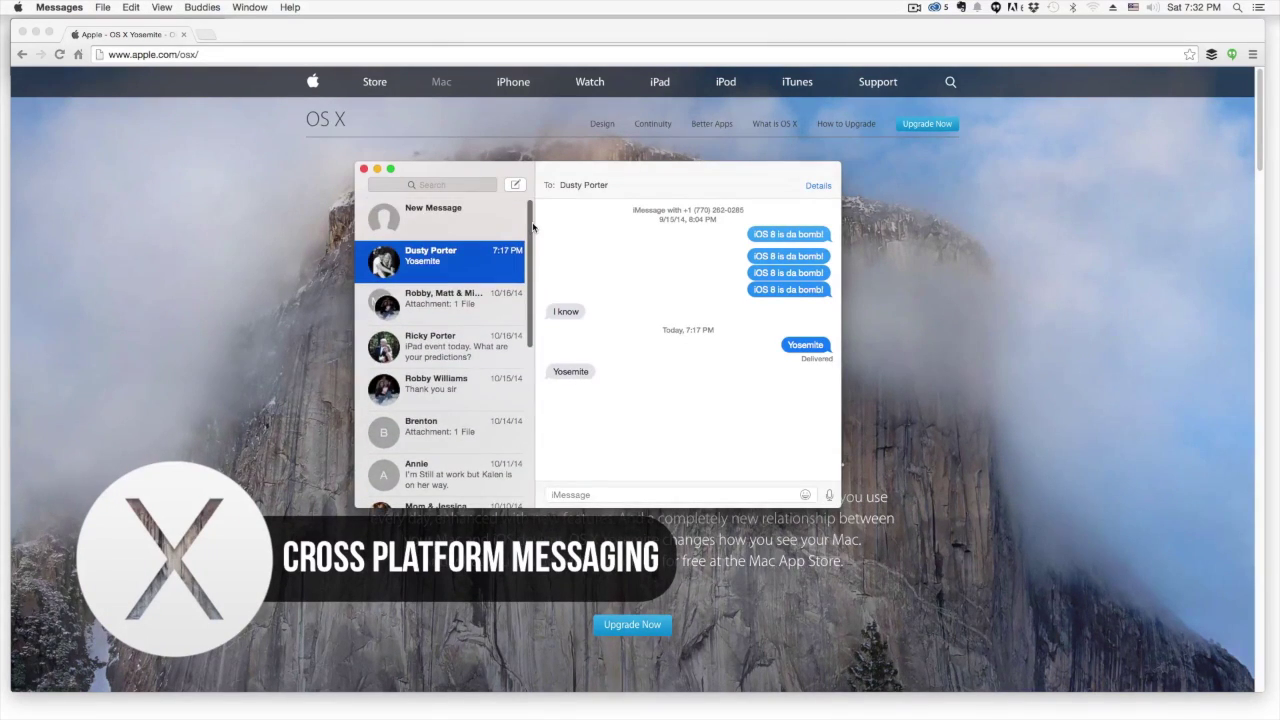
left_click(516, 185)
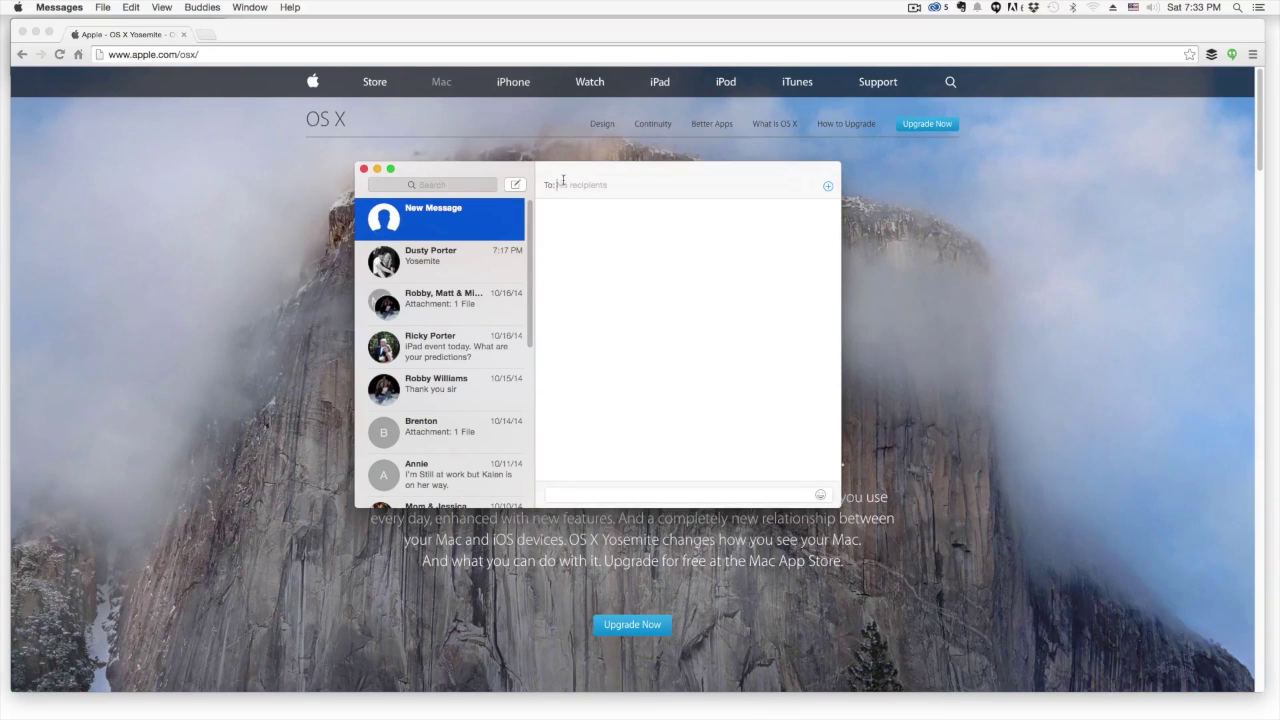
type("770")
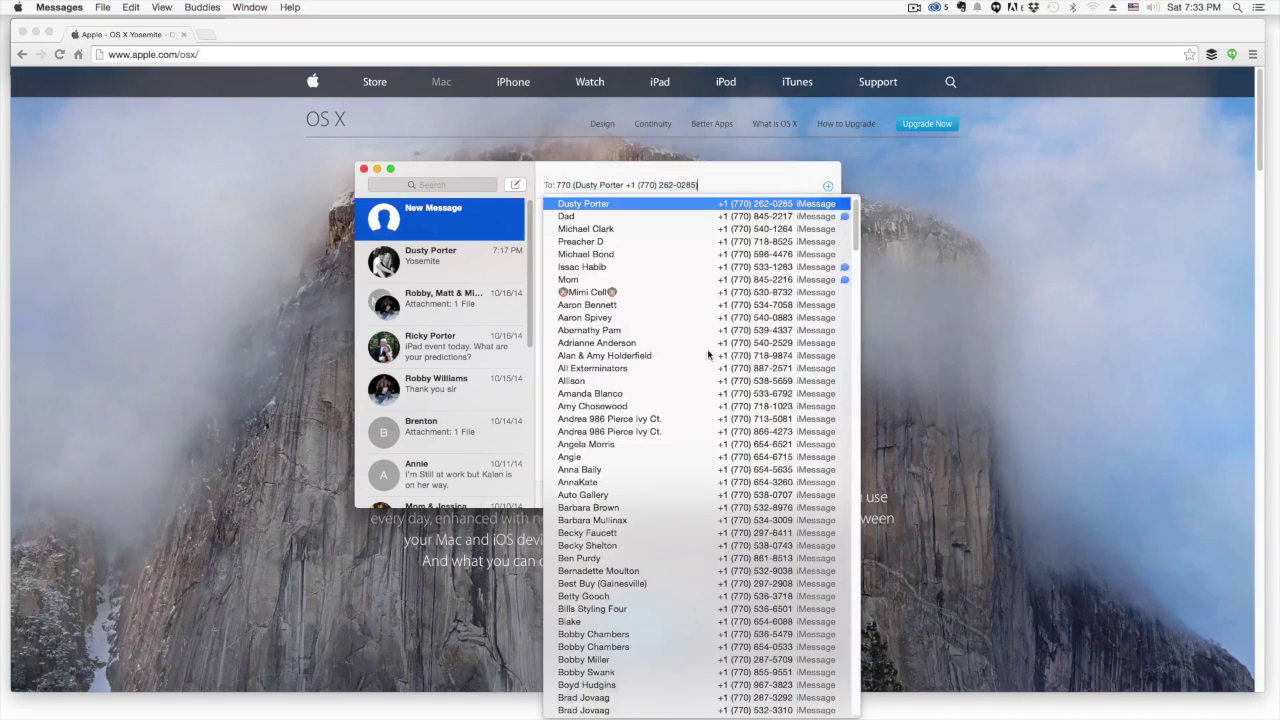
left_click(828, 186)
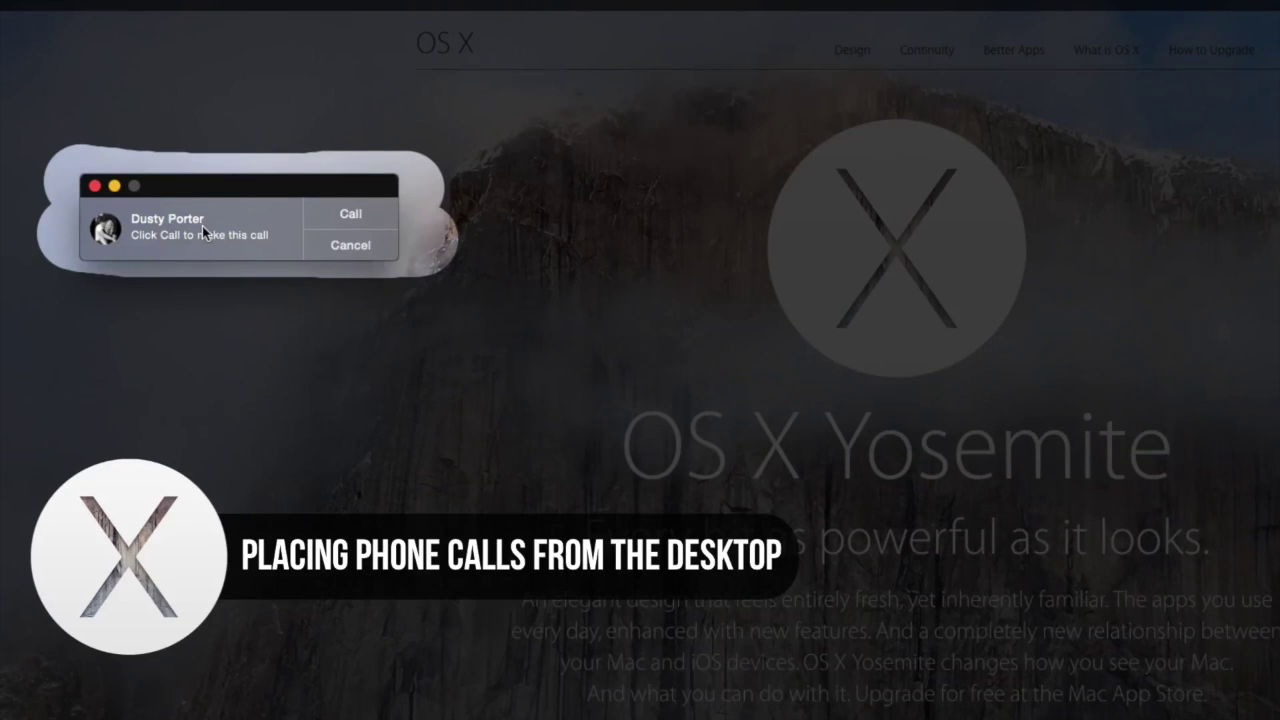
- Call the contact's phone number from the Mac through the iPhone
left_click(352, 213)
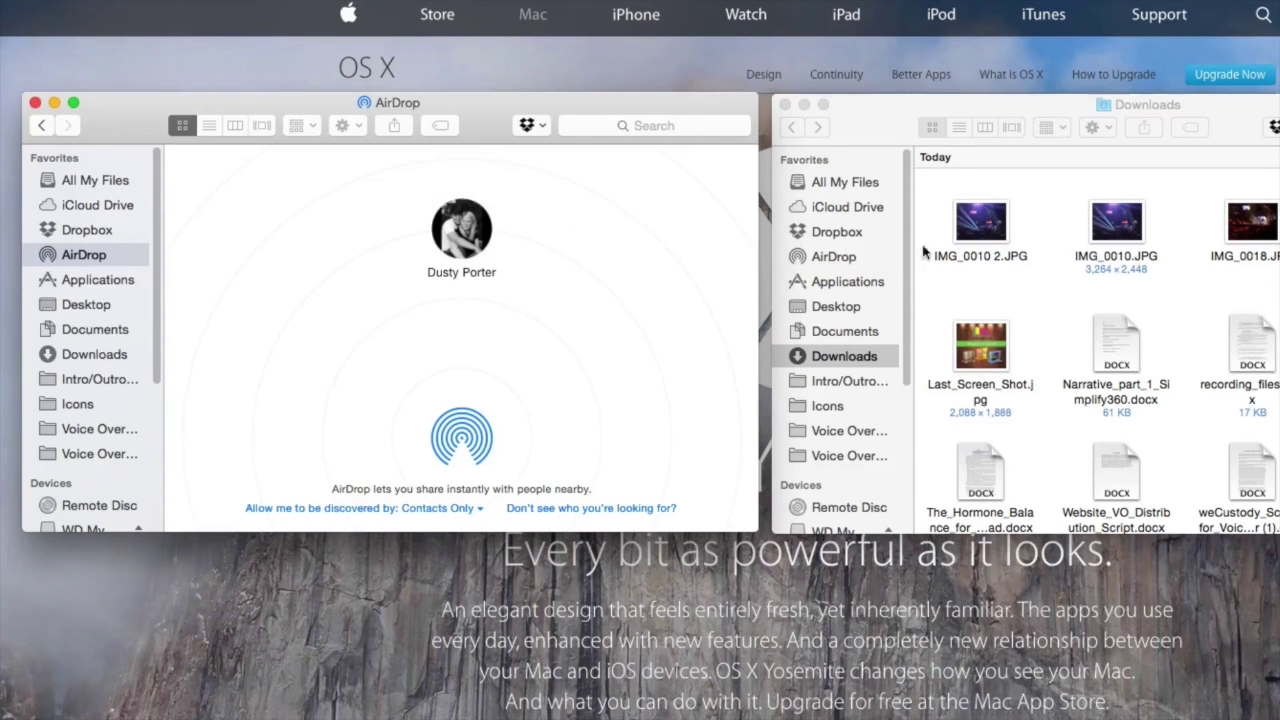
- Select IMG_0010 2.JPG in the Downloads window to share via AirDrop
left_click(1065, 223)
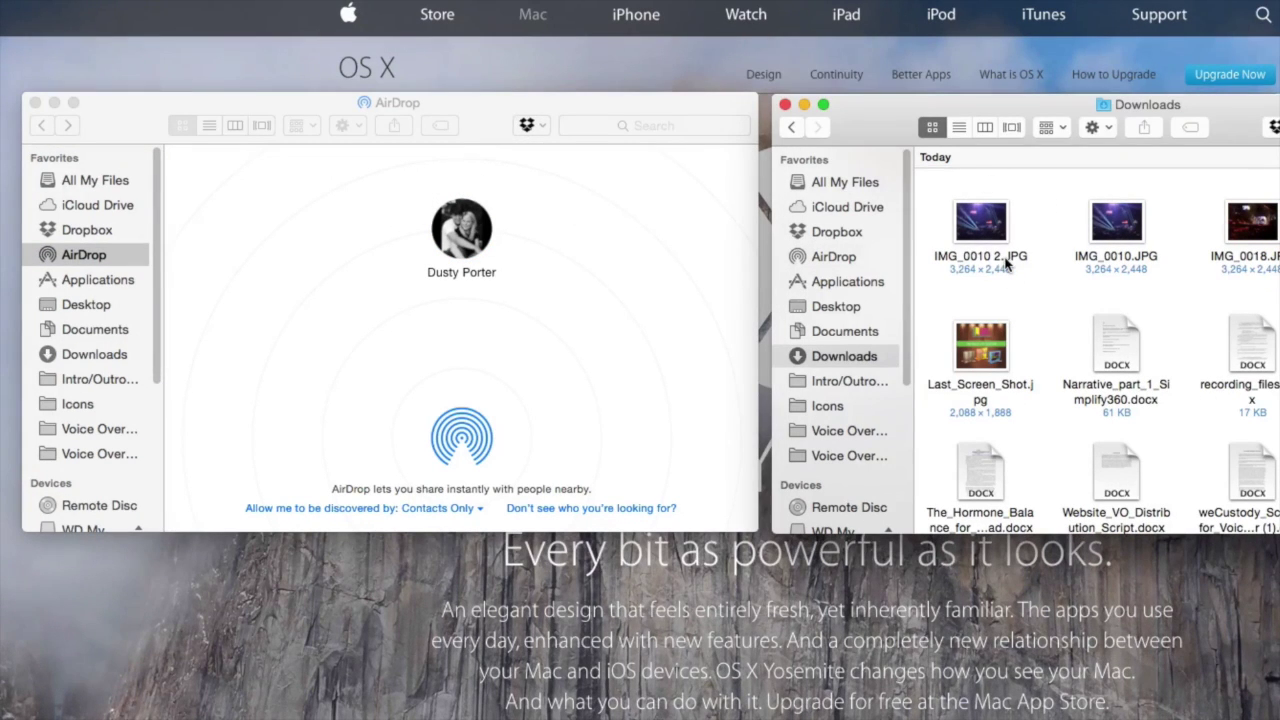
left_click(1007, 262)
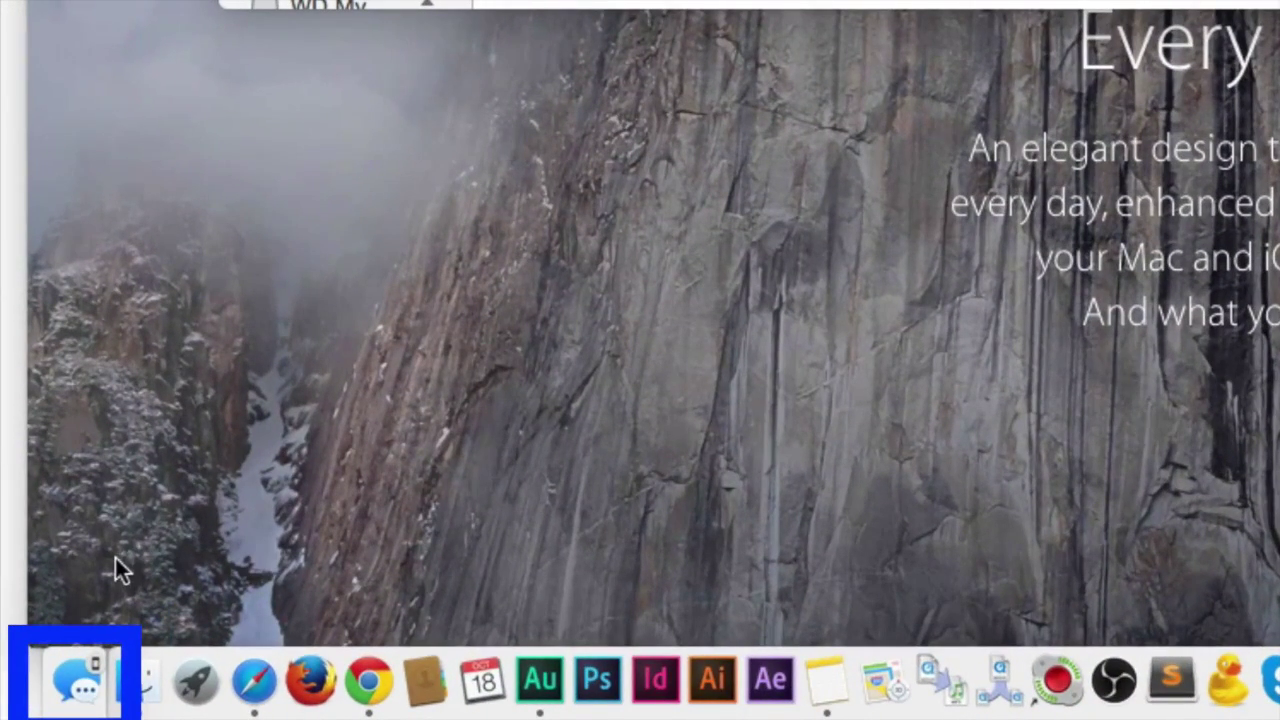
- Continue the iPhone conversation on the Mac via Handoff and send the reply 456
left_click(72, 684)
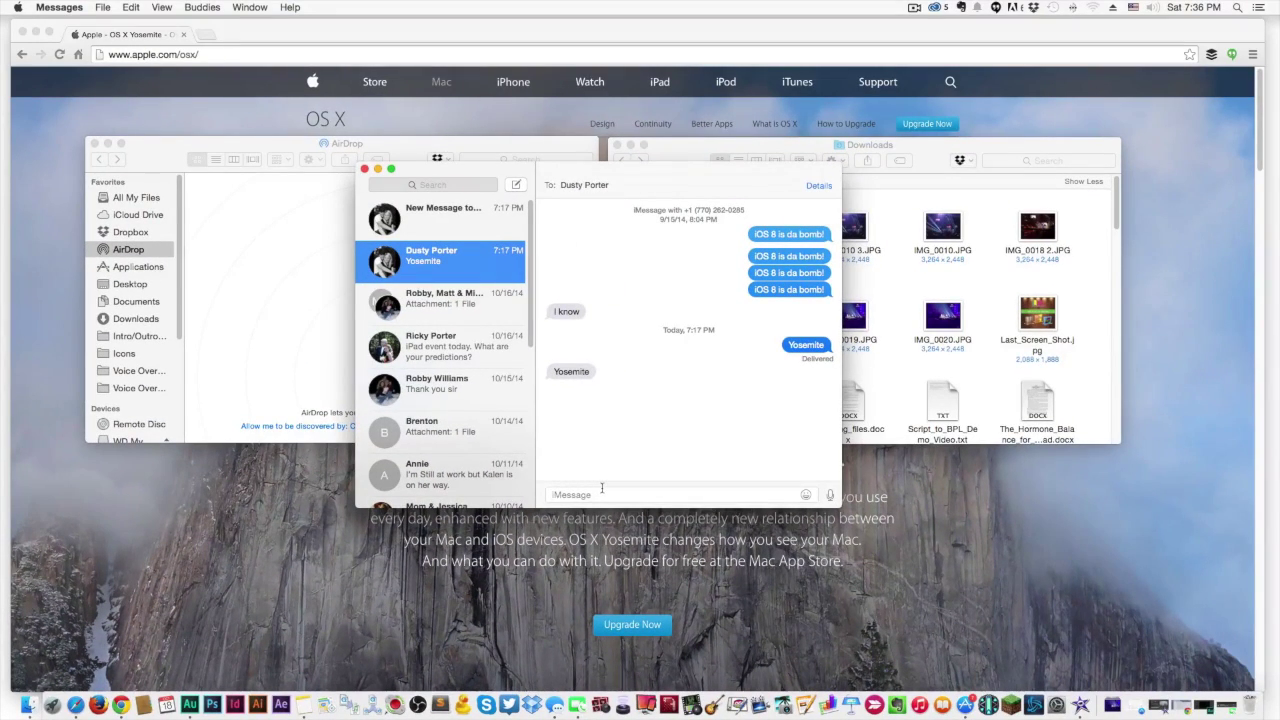
type("456")
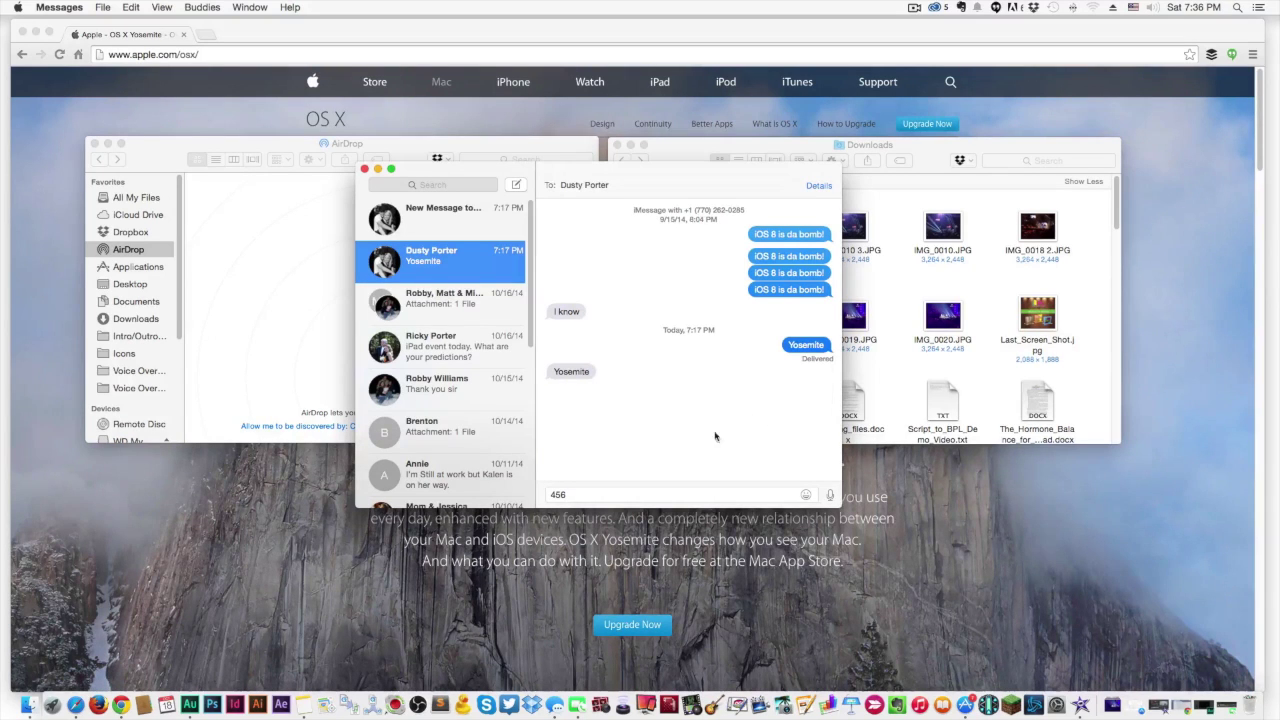
key("Return")
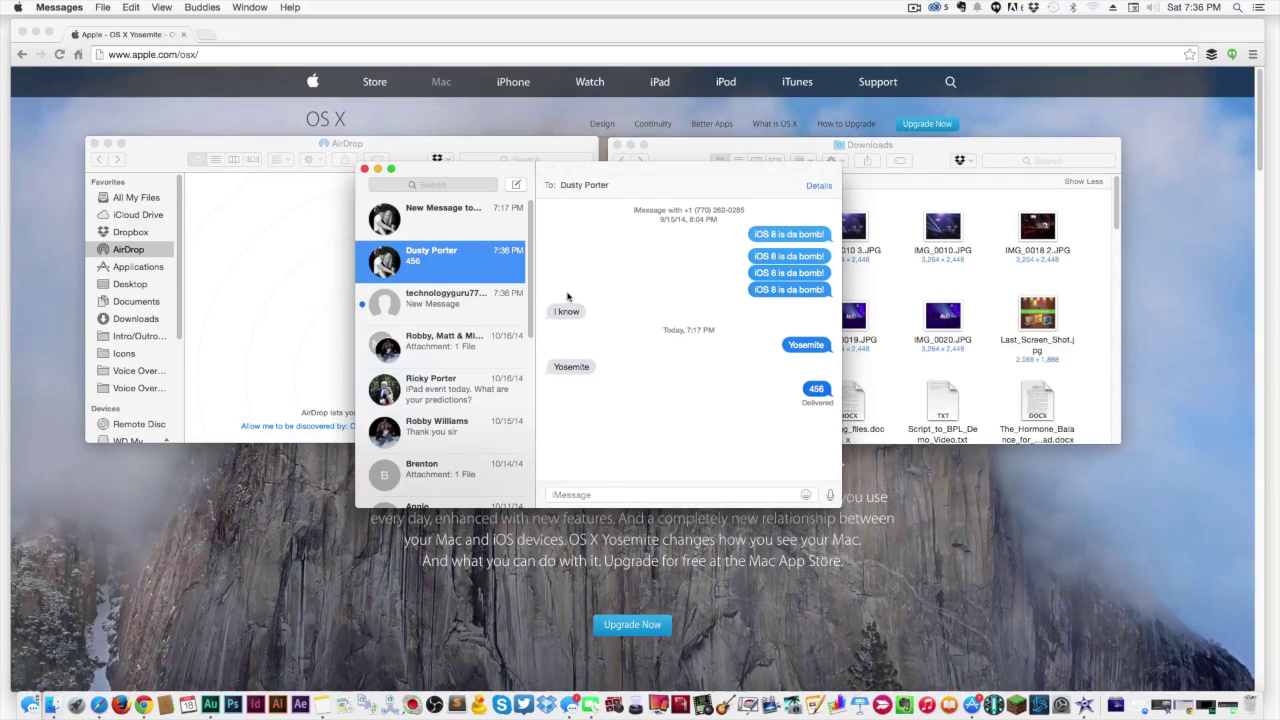
- Close the Messages, AirDrop and Downloads windows, then show and dismiss Spotlight search
left_click(364, 168)
left_click(95, 145)
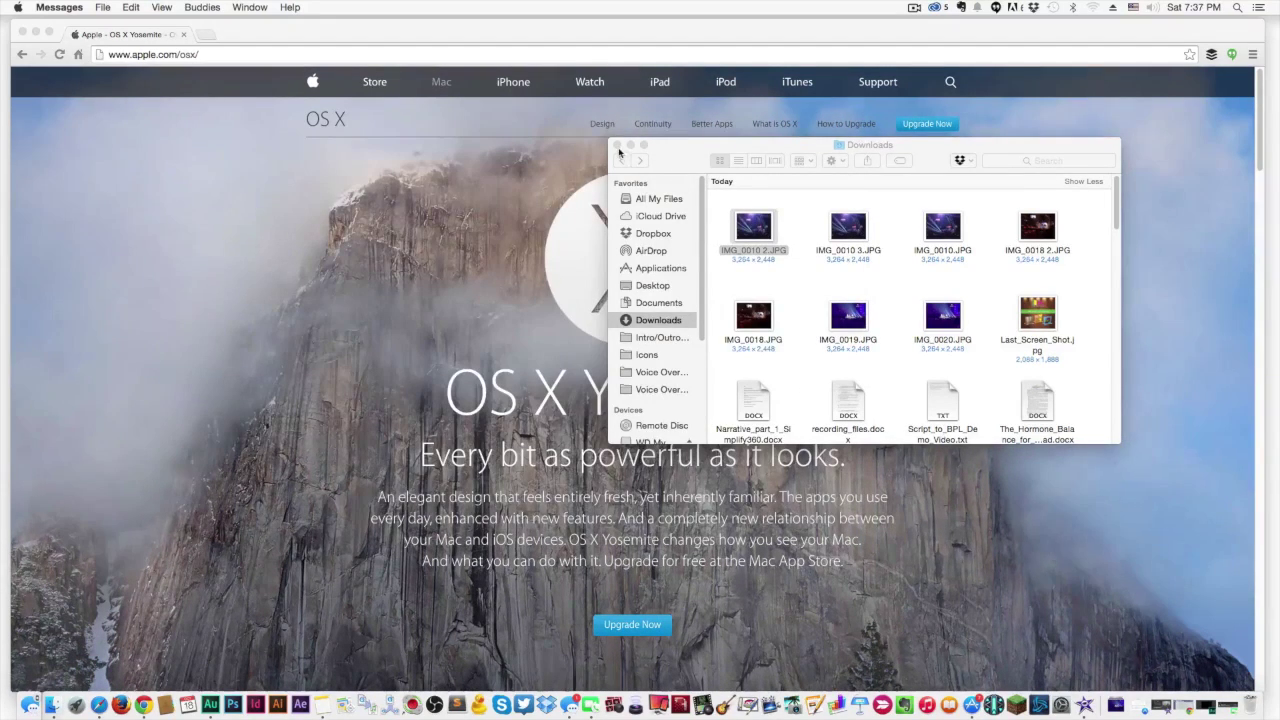
left_click(616, 146)
left_click(1238, 8)
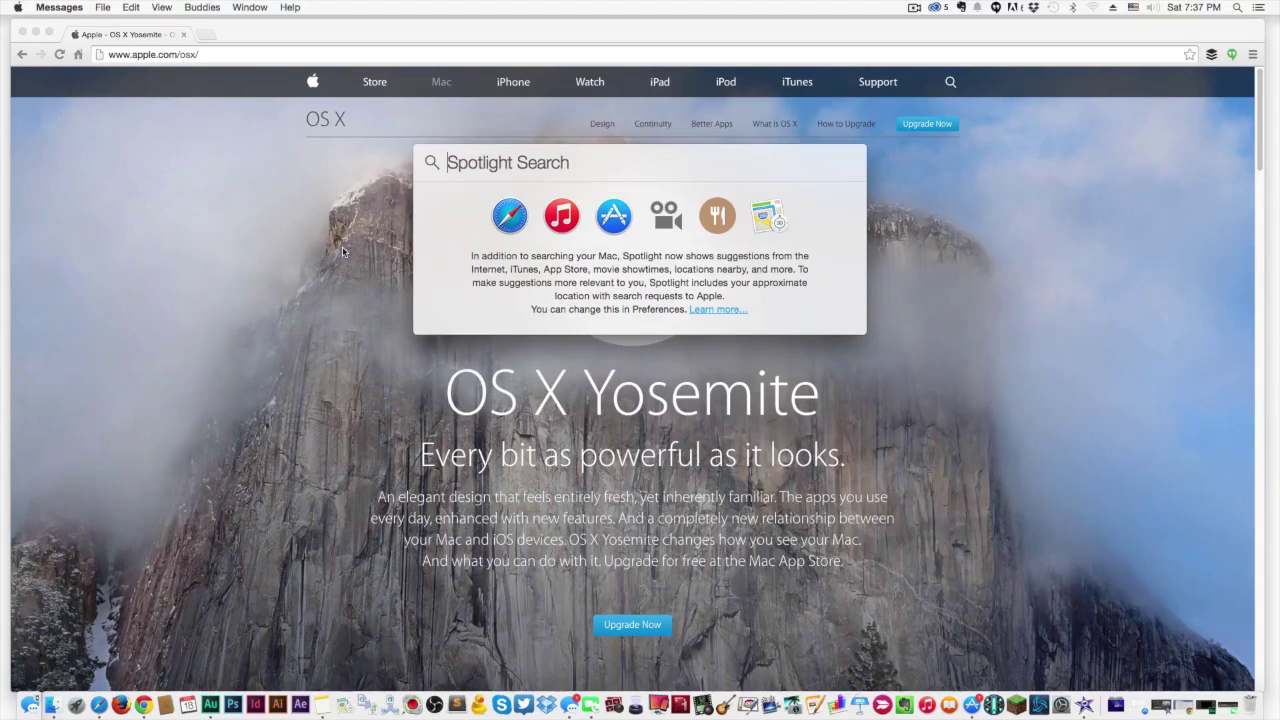
left_click(330, 316)
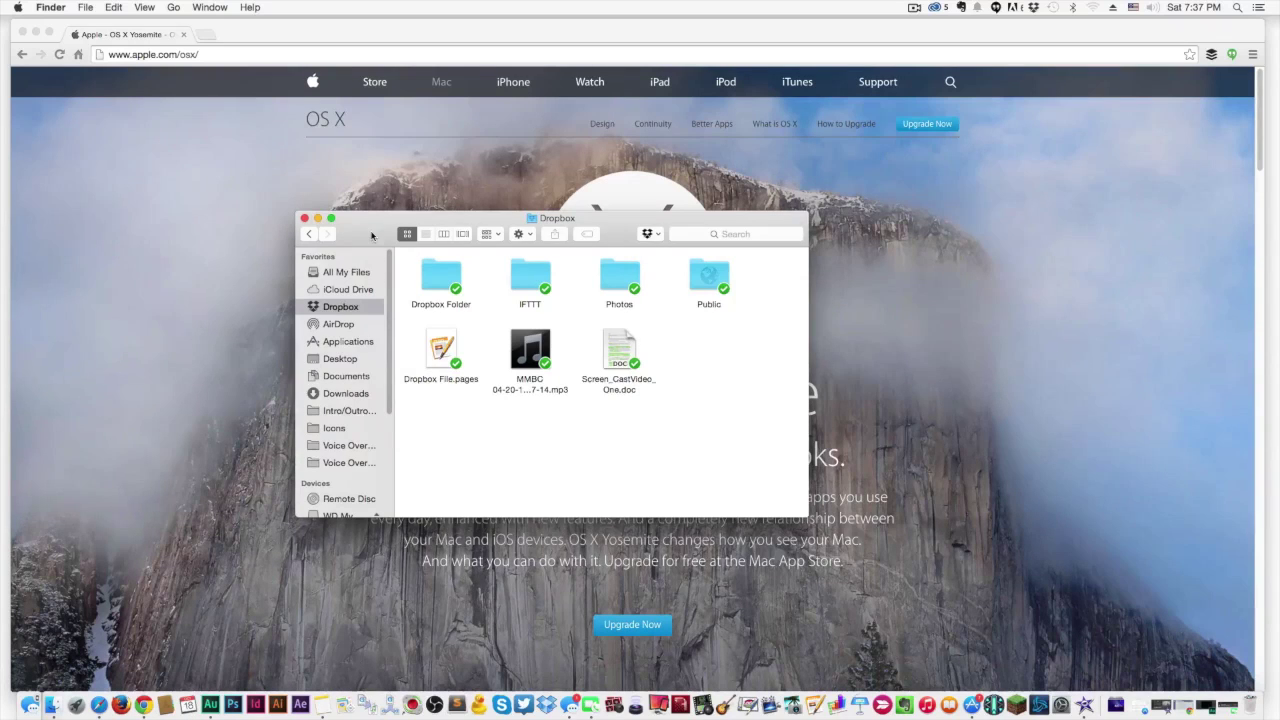
- Move the Dropbox Finder window down-left and switch it to the Desktop folder
left_click_drag(371, 233, 325, 275)
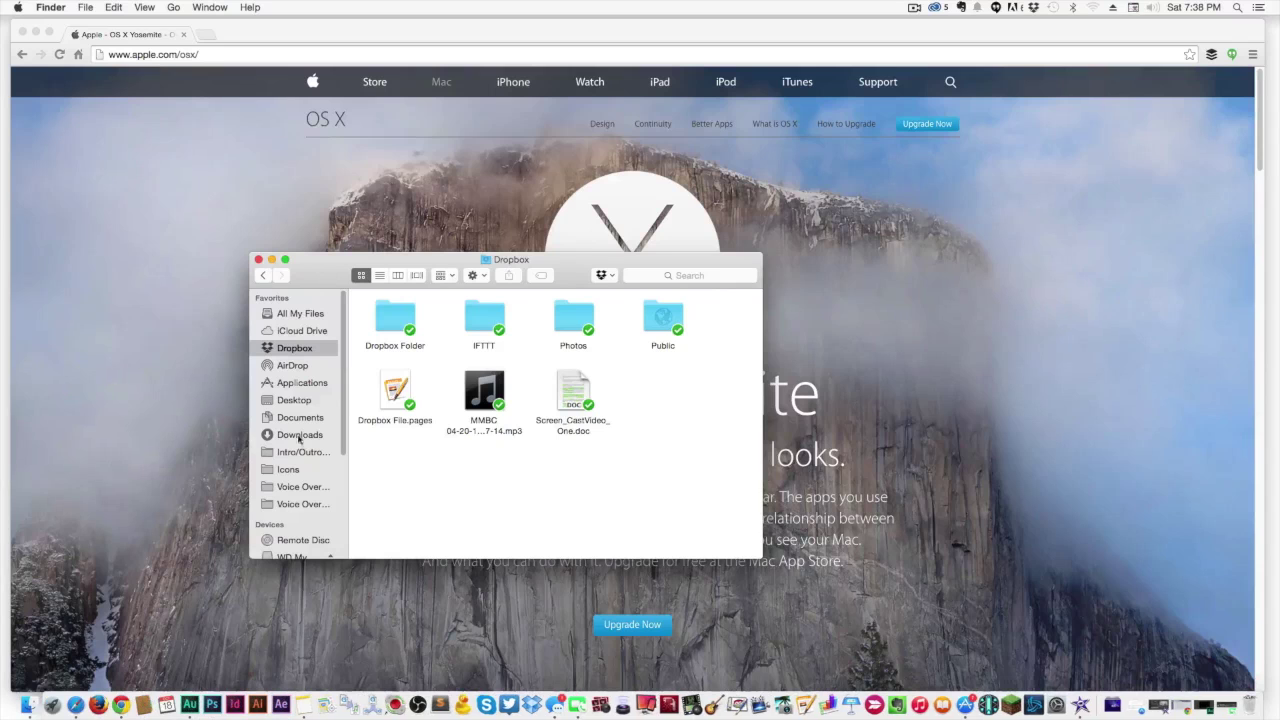
left_click(383, 326)
left_click(284, 405)
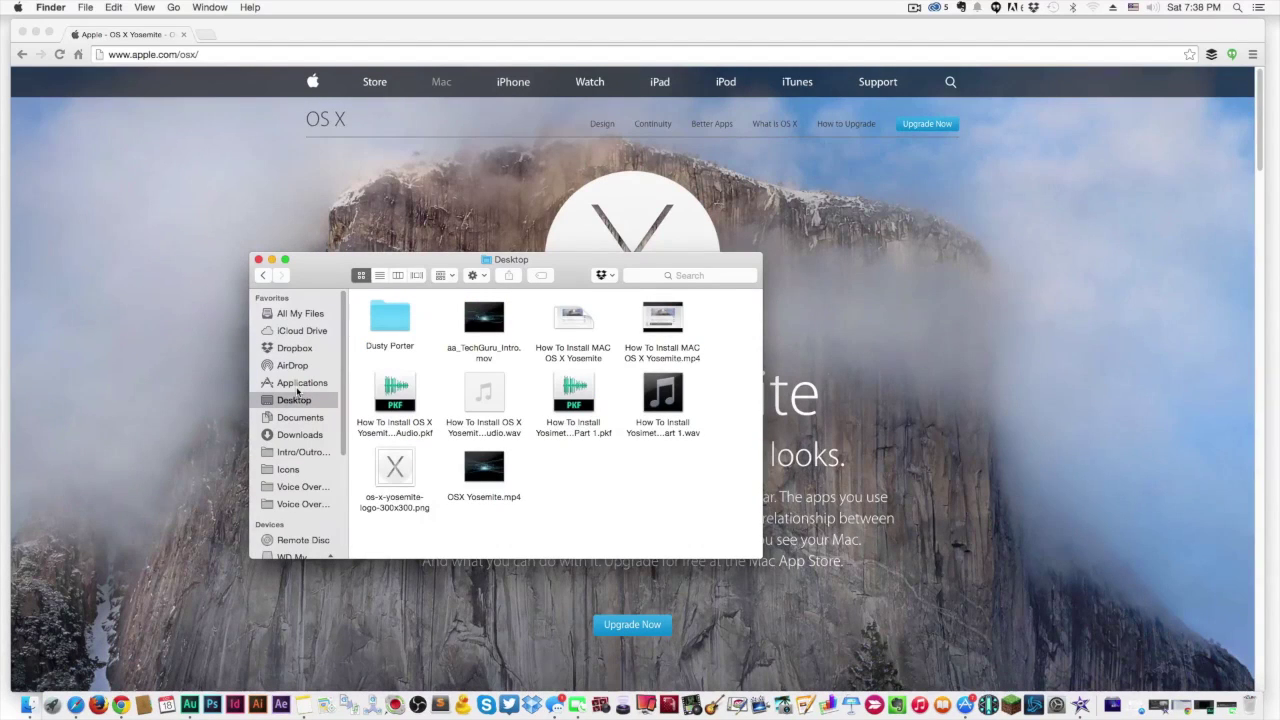
mouse_move(484, 392)
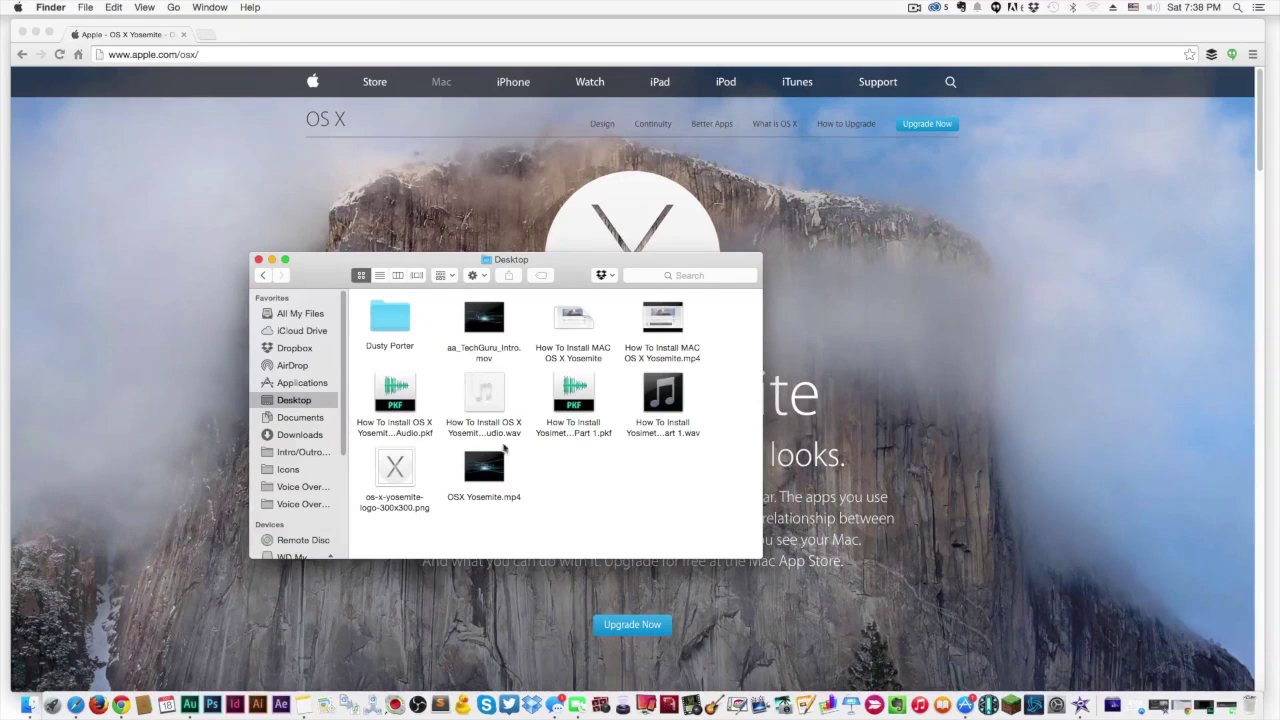
left_click(1057, 705)
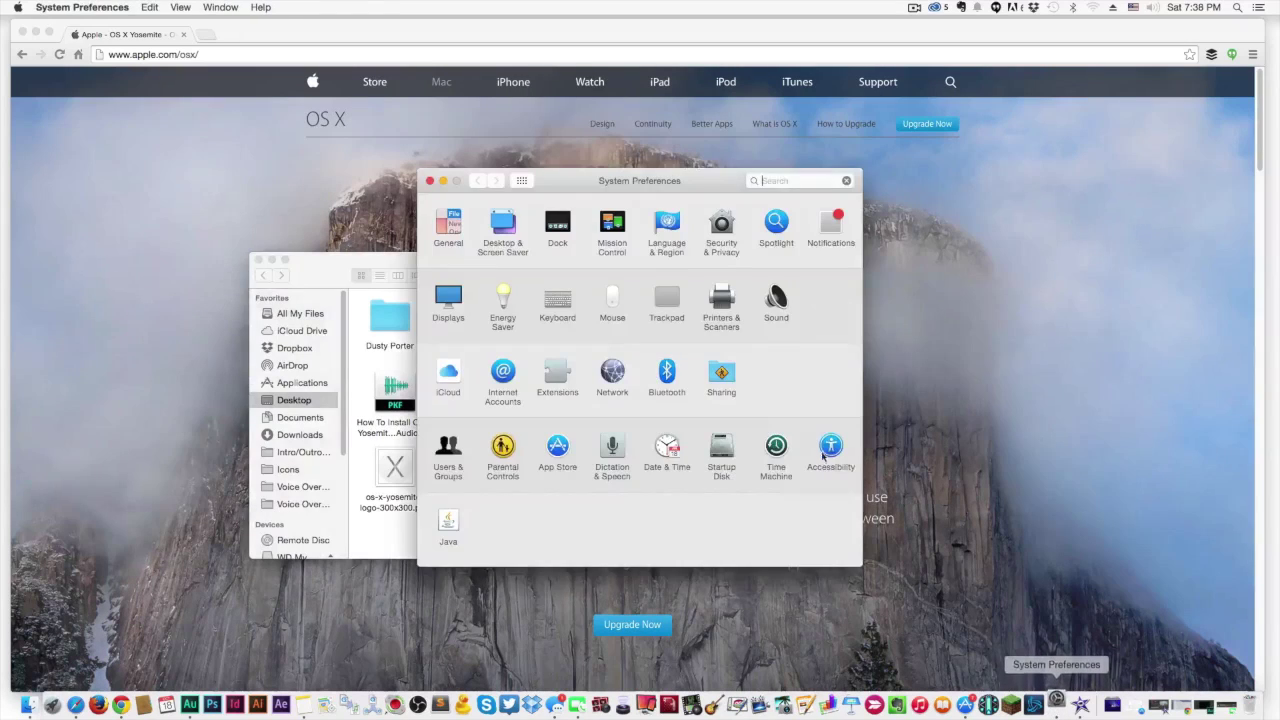
left_click_drag(567, 194, 467, 225)
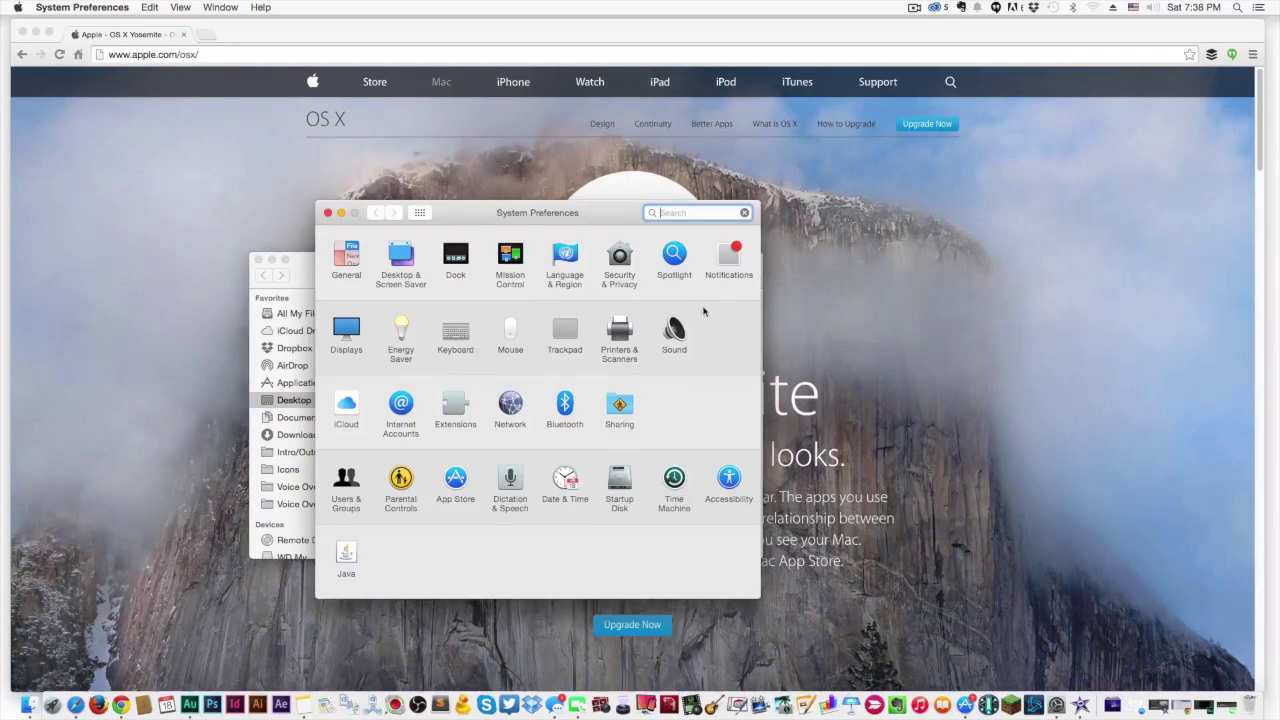
left_click(725, 272)
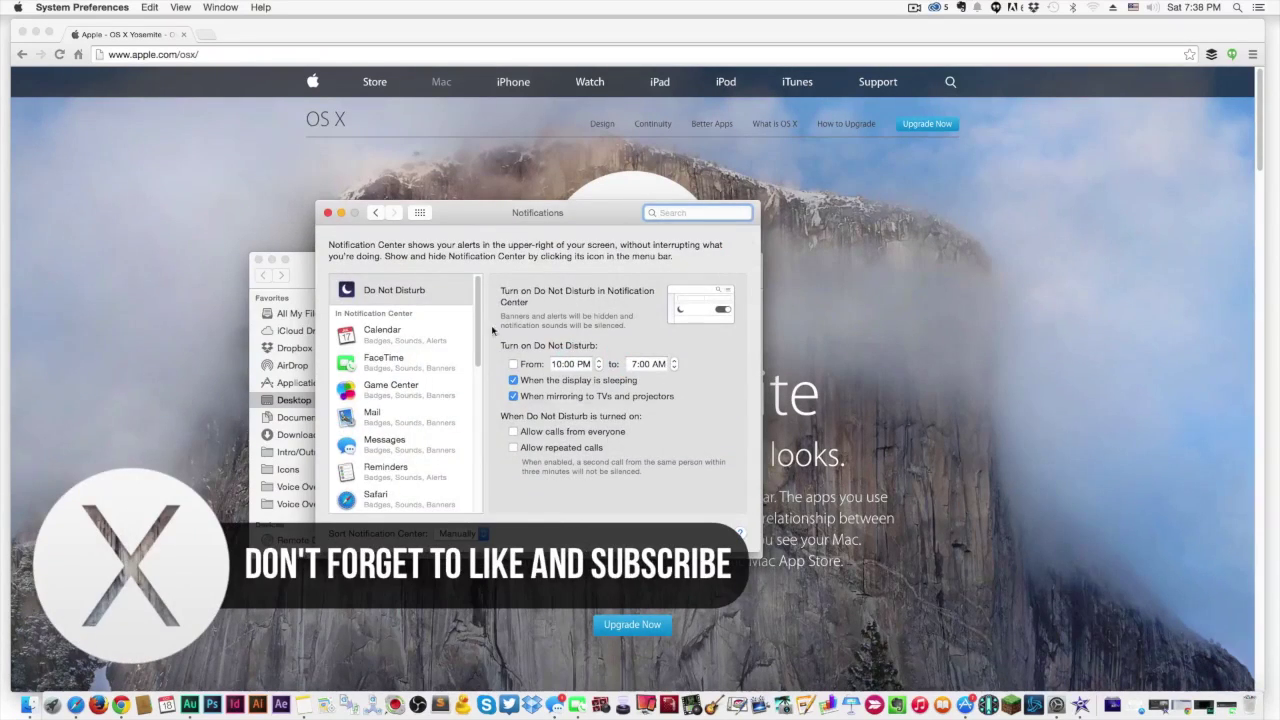
scroll(474, 377, "down", 5)
left_click_drag(474, 377, 474, 400)
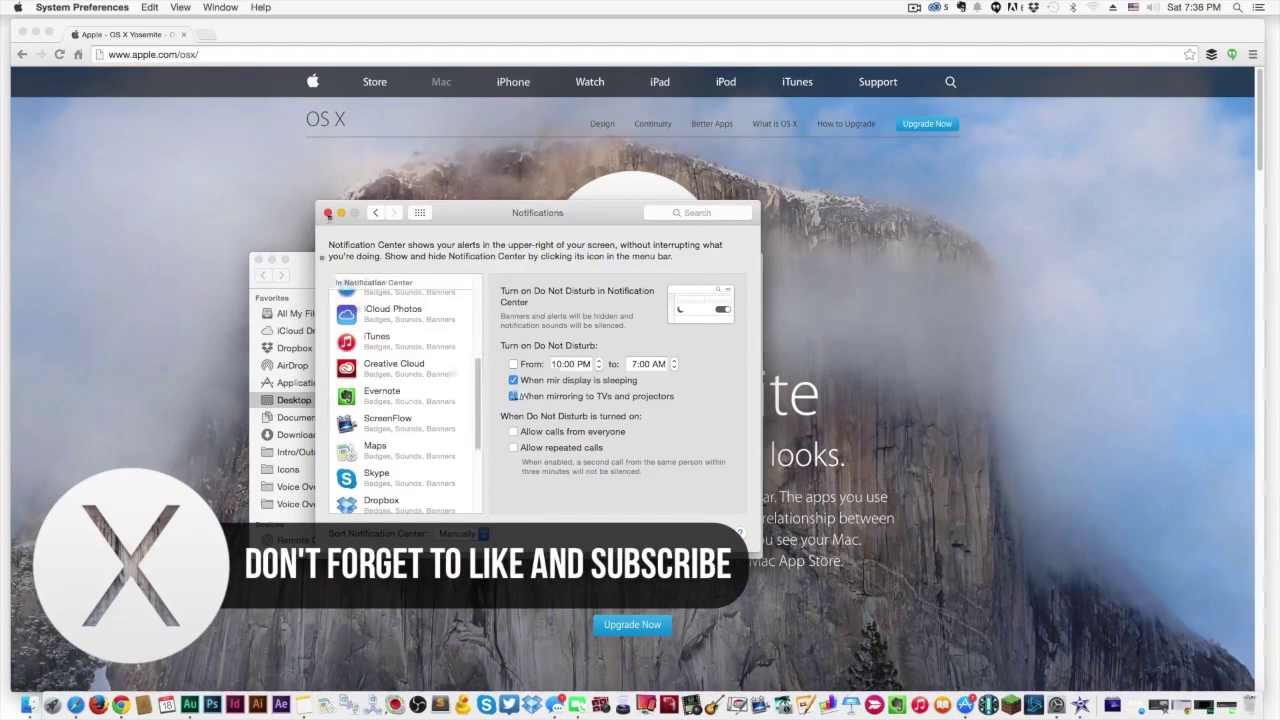
left_click(327, 212)
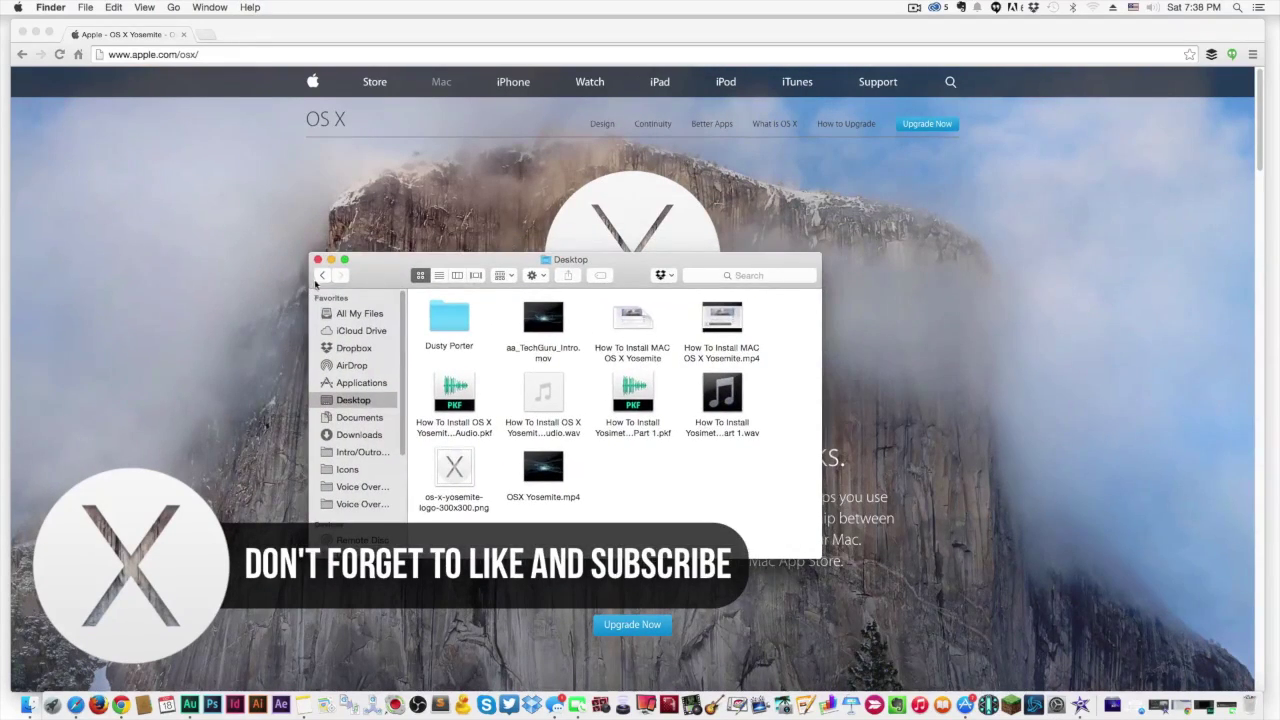